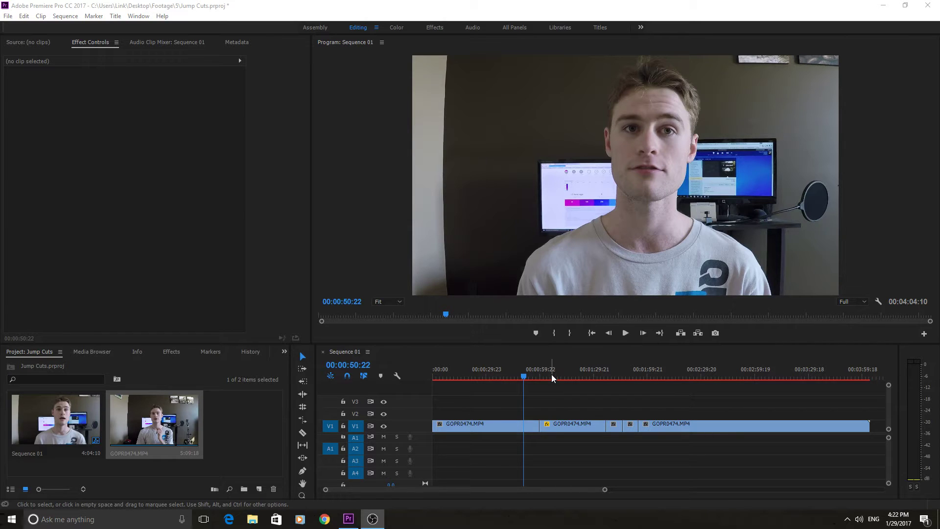
Reset the second GOPR0474 clip's scale from 114 to 100 after previewing the cut
left_click_drag(537, 375, 539, 374)
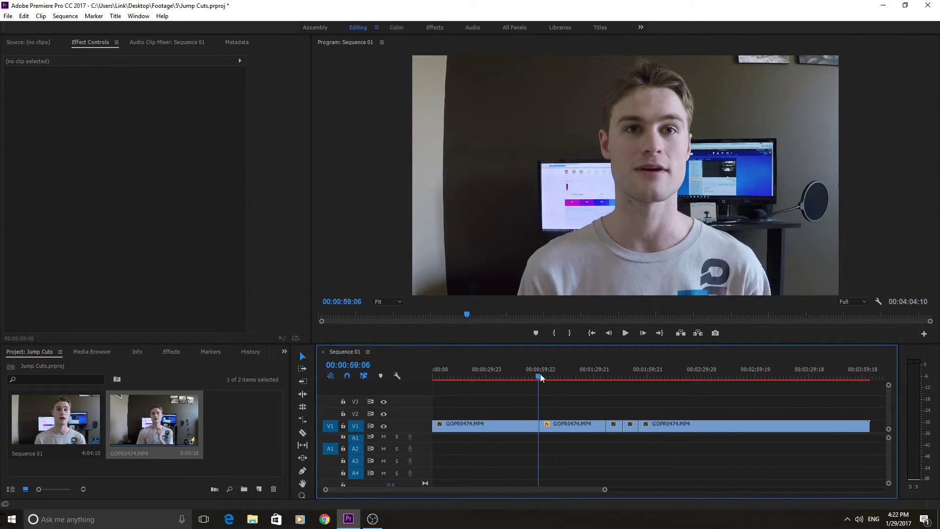
key("space")
left_click(556, 424)
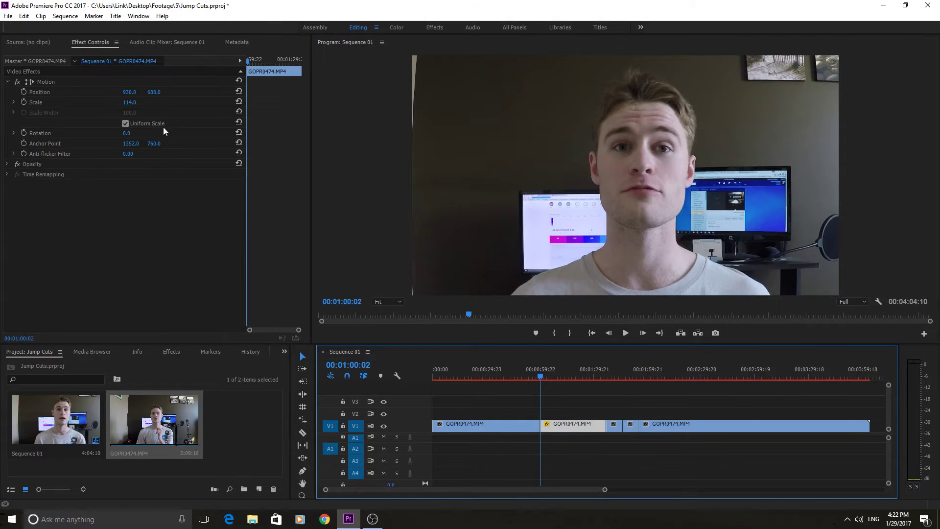
left_click(134, 102)
type("100")
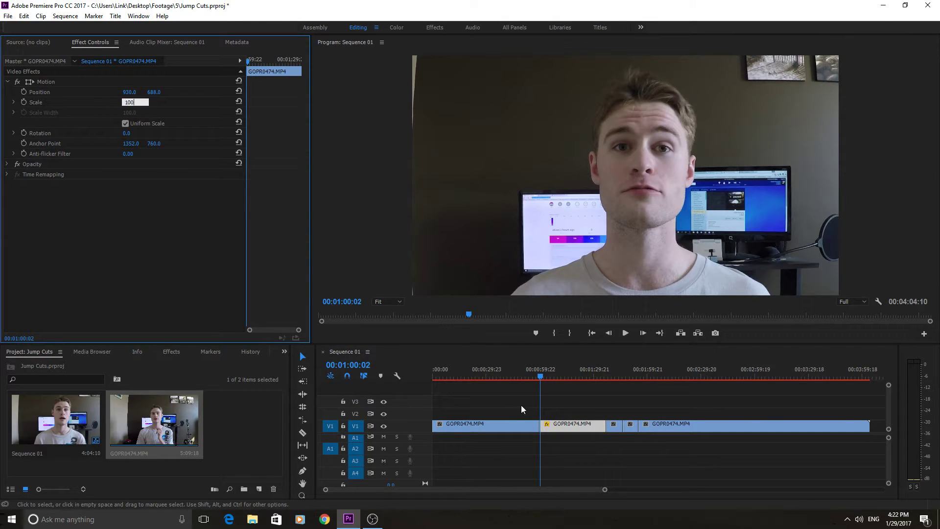
left_click(515, 424)
Play across the cut near one minute to check the unzoomed second shot
left_click(540, 373)
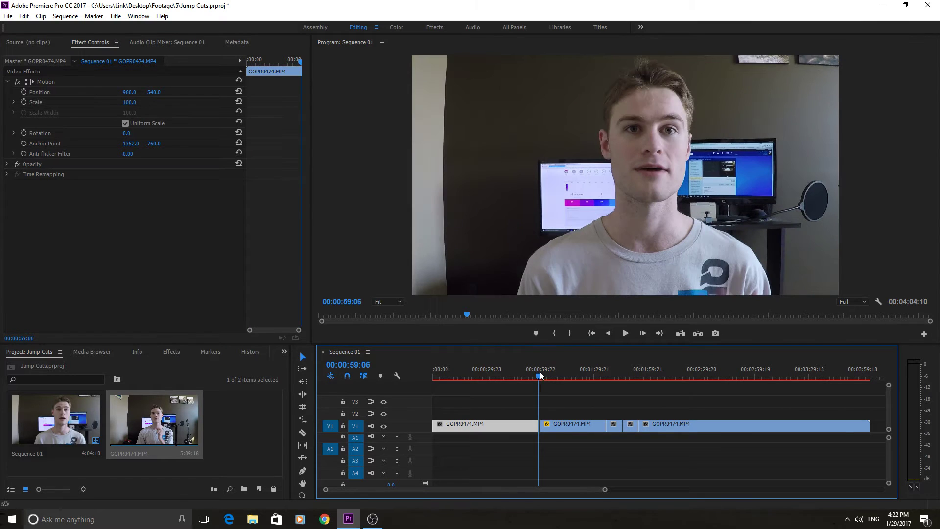
key("space")
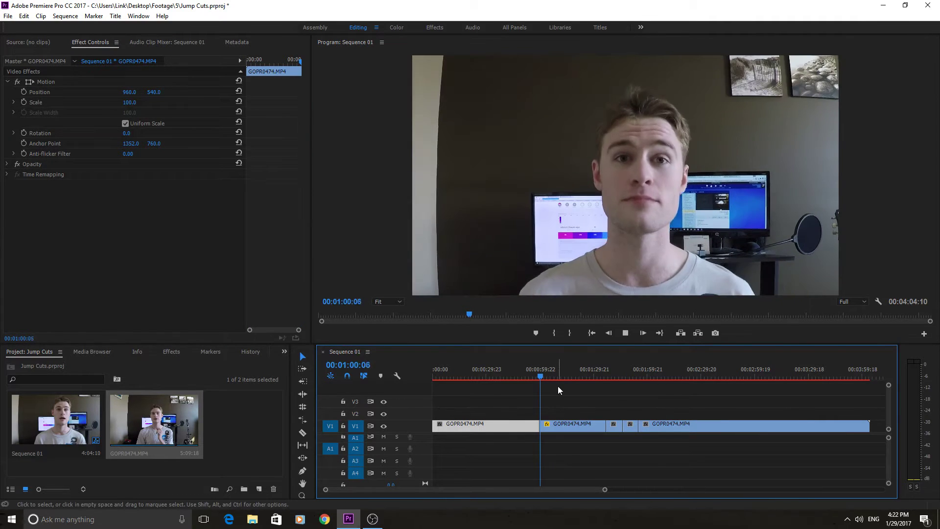
key("space")
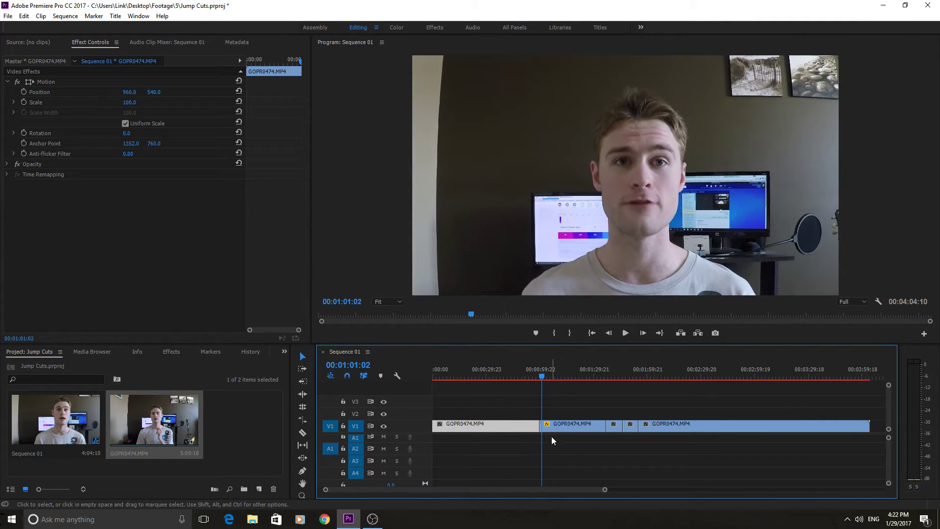
left_click(541, 376)
left_click_drag(539, 374, 538, 374)
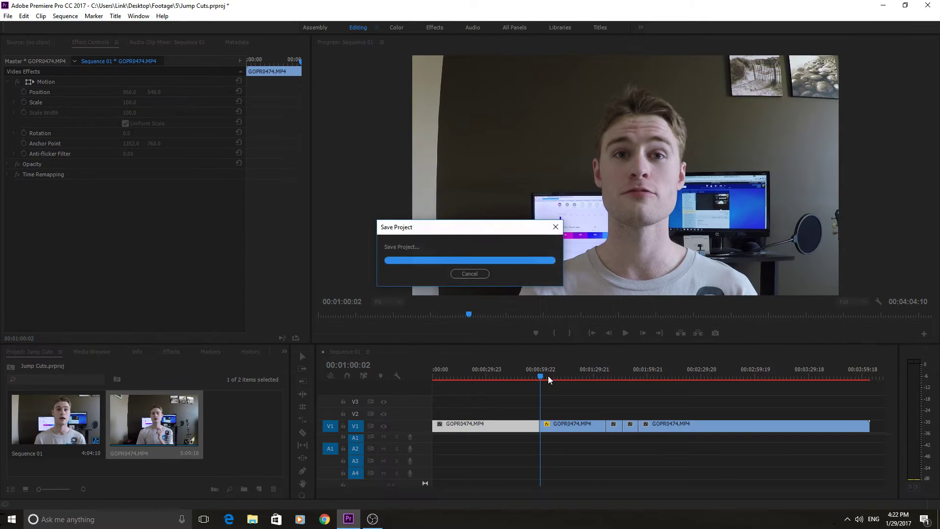
left_click_drag(547, 380, 540, 379)
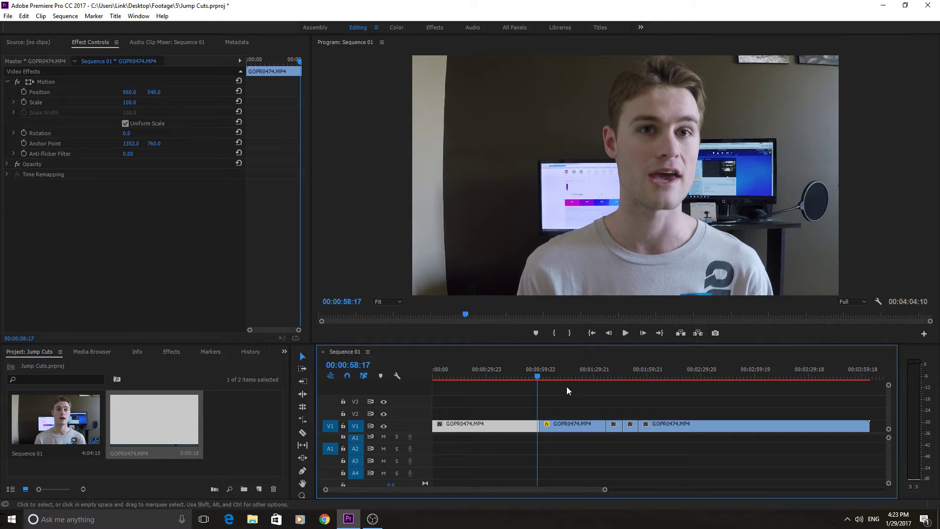
Shrink the second clip past the cut to a scale of 84
left_click(537, 376)
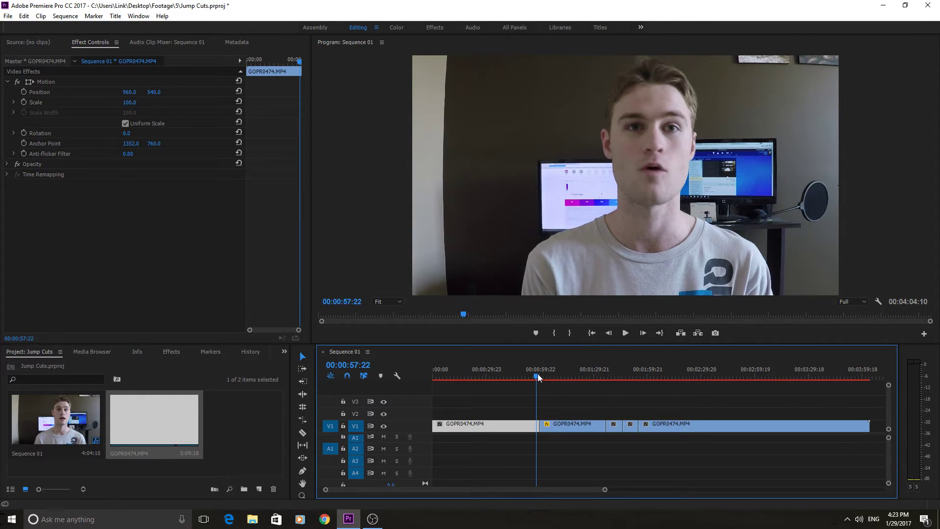
left_click(541, 375)
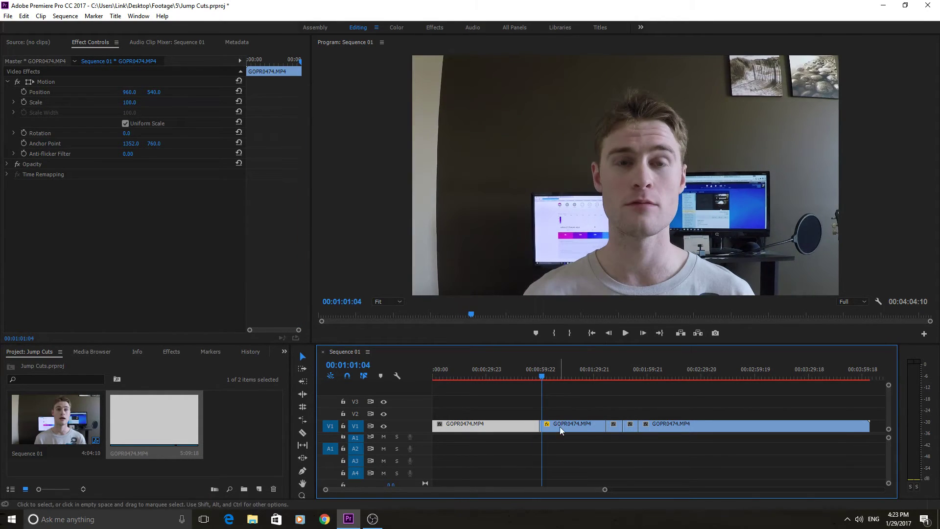
left_click_drag(136, 102, 100, 93)
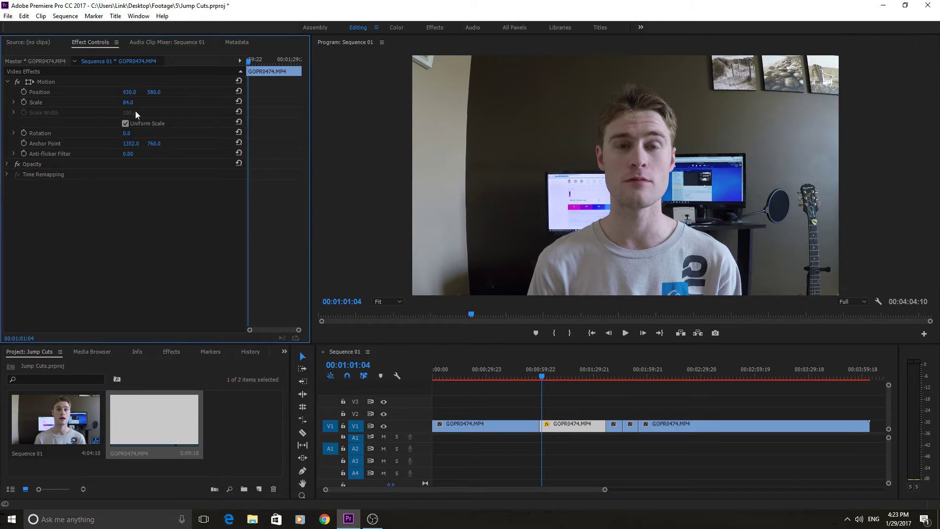
Replay the cut twice to review the jump to the wider shot
left_click(540, 376)
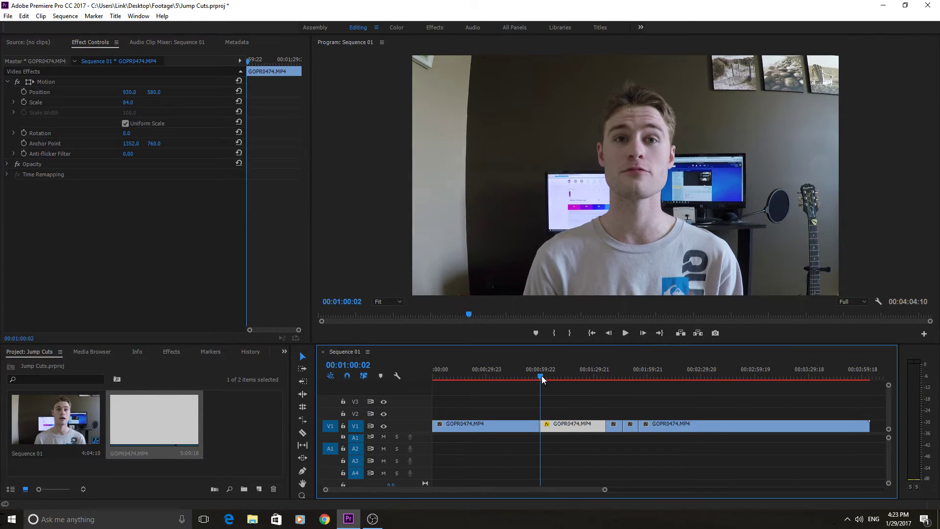
key("space")
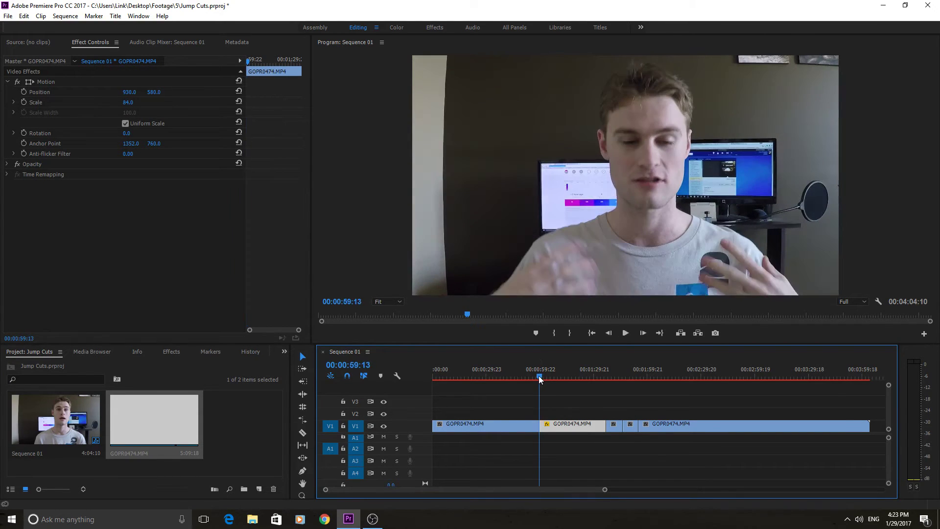
left_click(538, 377)
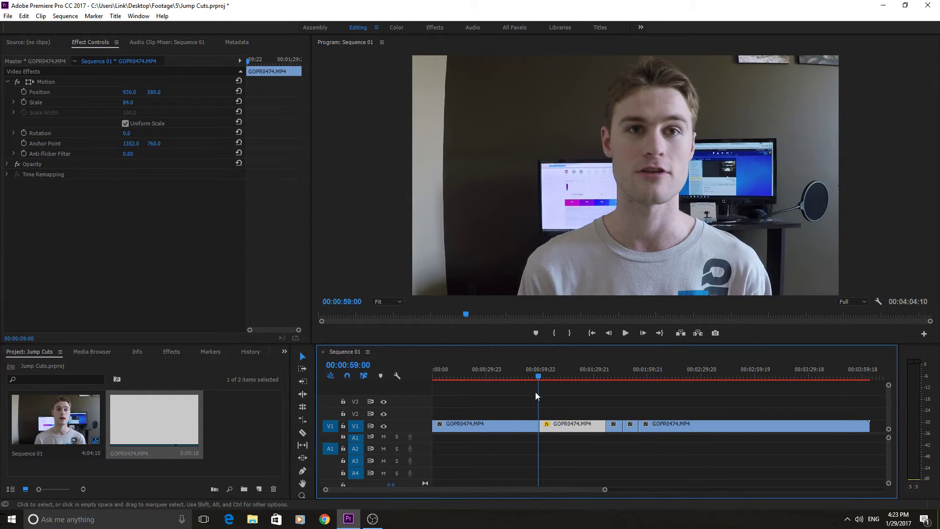
key("space")
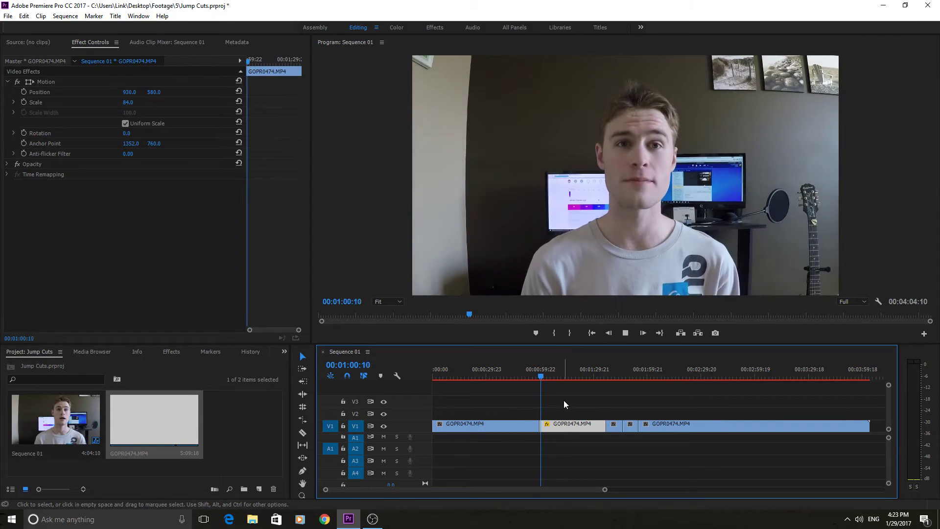
key("space")
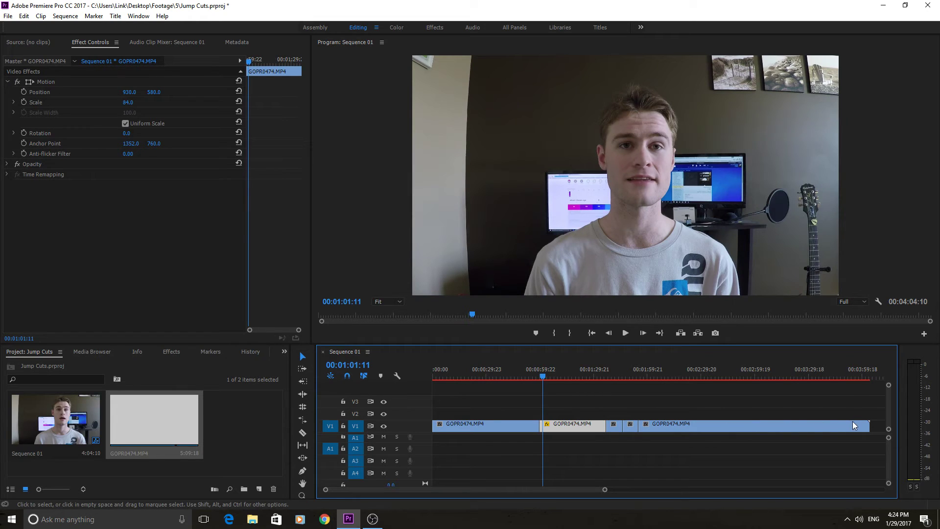
Razor the opening GOPR0474 clip at two points around the 15-second mark
left_click(483, 378)
left_click_drag(468, 377, 459, 393)
key("c")
left_click(459, 424)
left_click(499, 424)
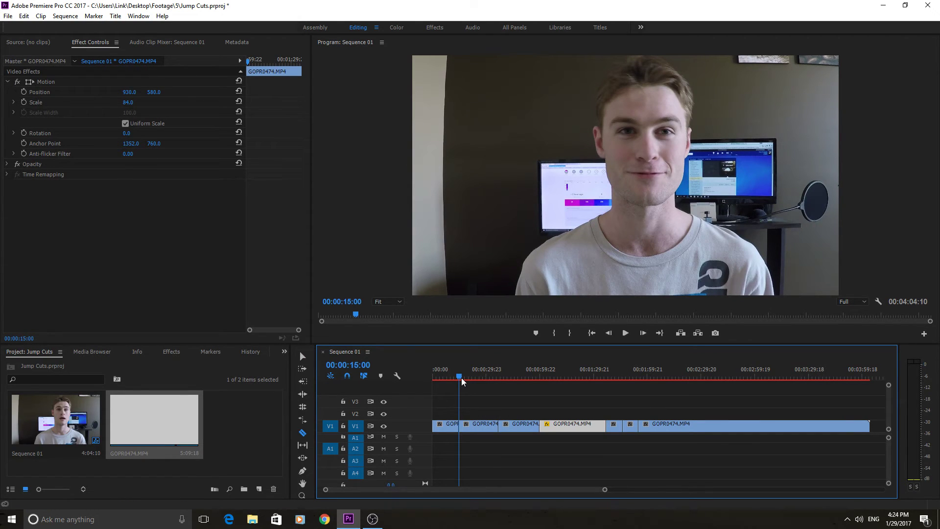
left_click_drag(463, 381, 461, 381)
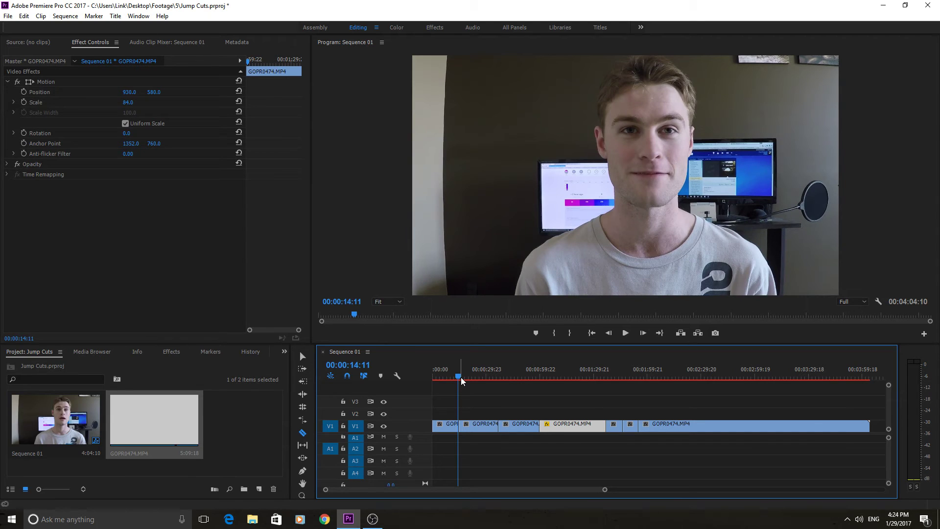
left_click_drag(462, 382, 470, 381)
Scale the middle piece of the split opening clip down to 82
key("v")
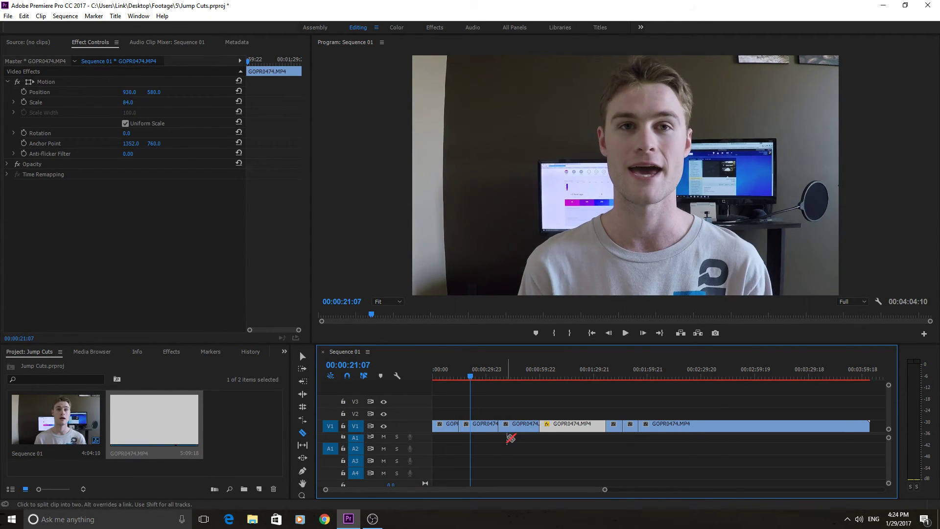
left_click(493, 428)
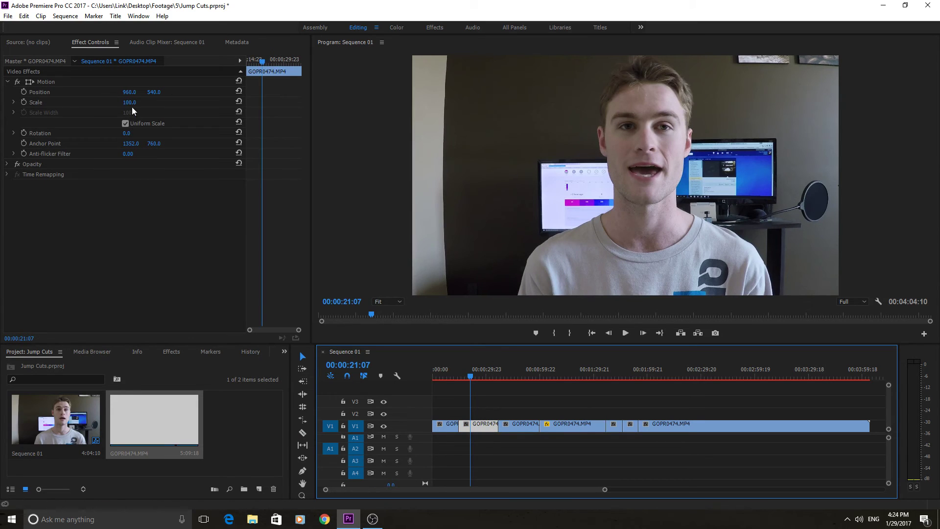
left_click_drag(129, 102, 113, 102)
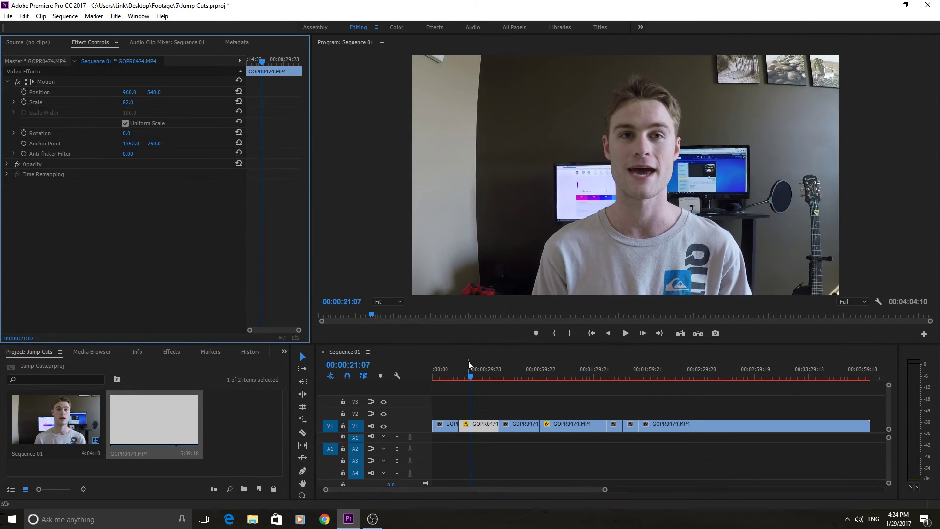
left_click_drag(473, 379, 453, 379)
Play back the new jump cuts, then the next cut around 35 seconds
key("space")
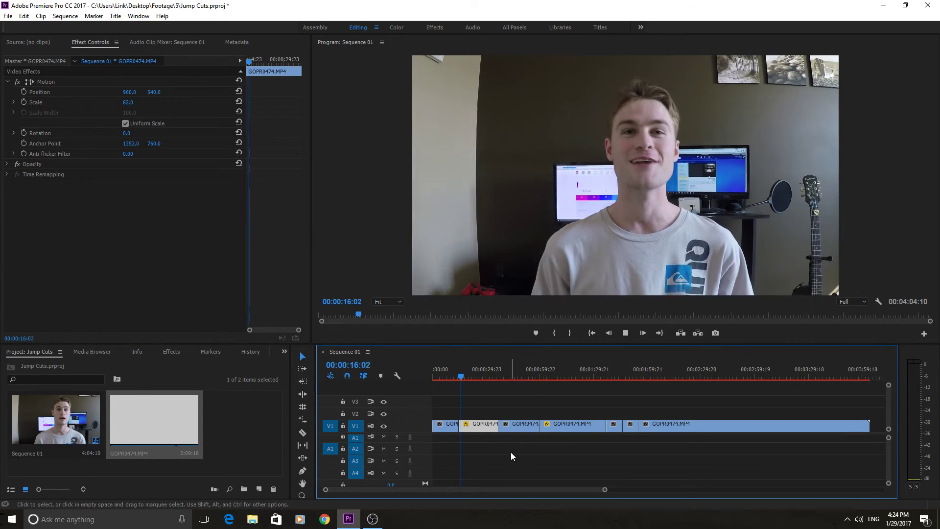
left_click_drag(491, 378, 498, 377)
key("space")
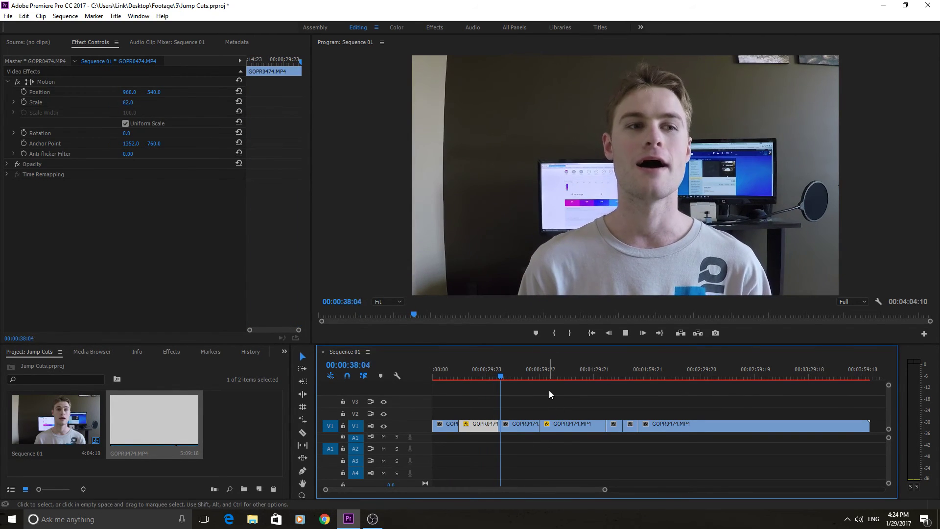
key("space")
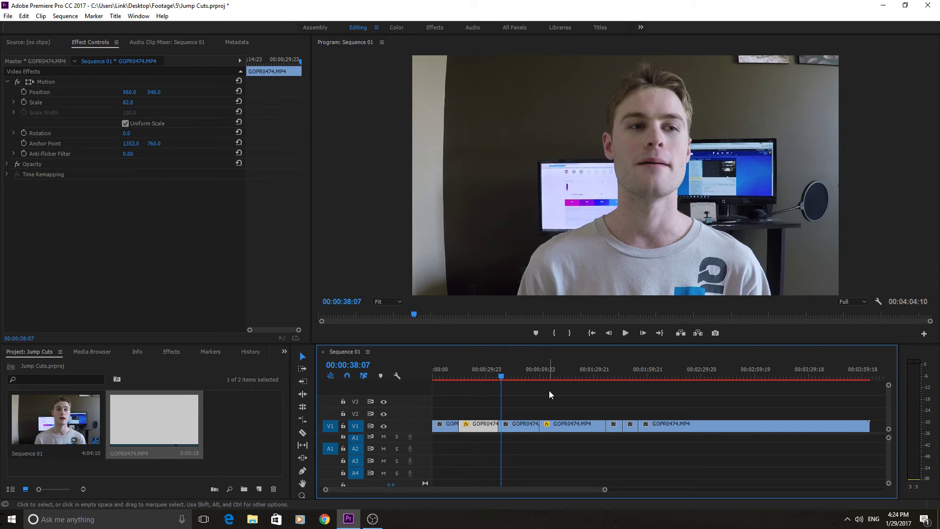